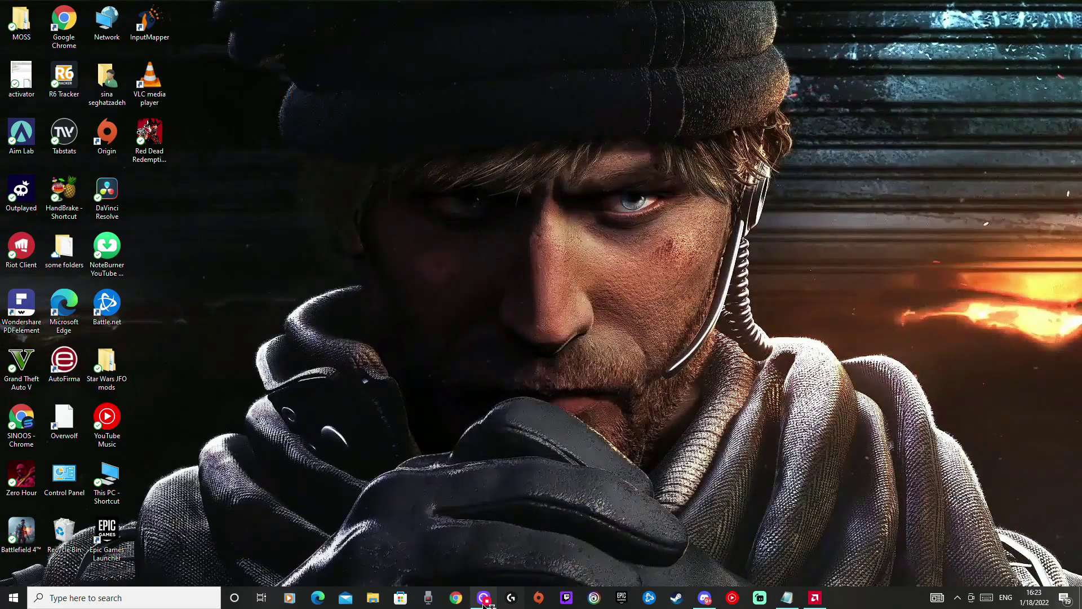
Open Logitech Onboard Memory Manager, set the fifth DPI level to 2500 and clear the second level's value
click(512, 598)
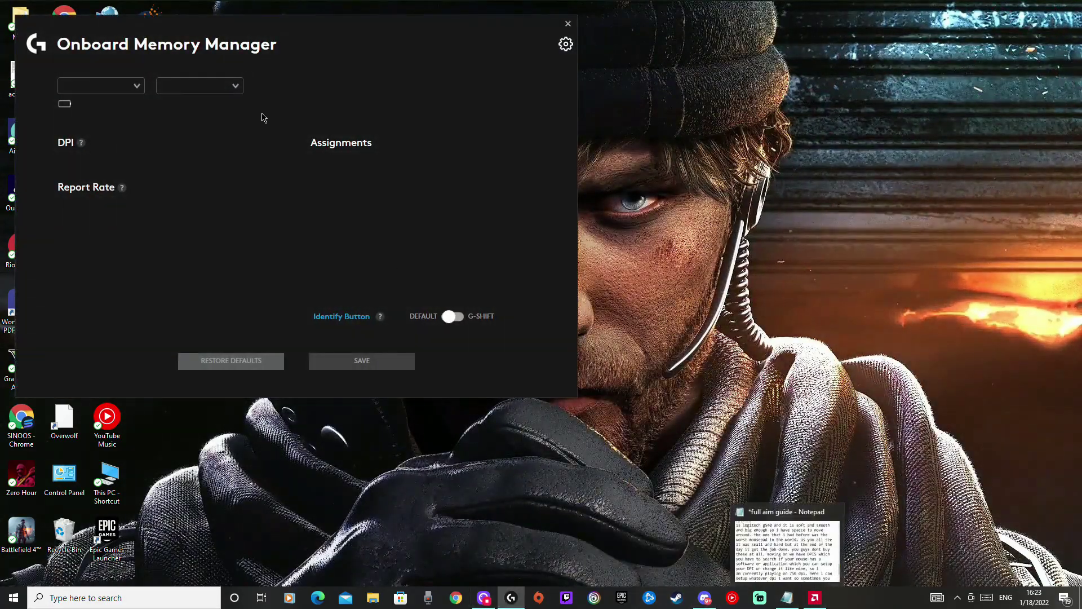
drag(357, 25, 684, 27)
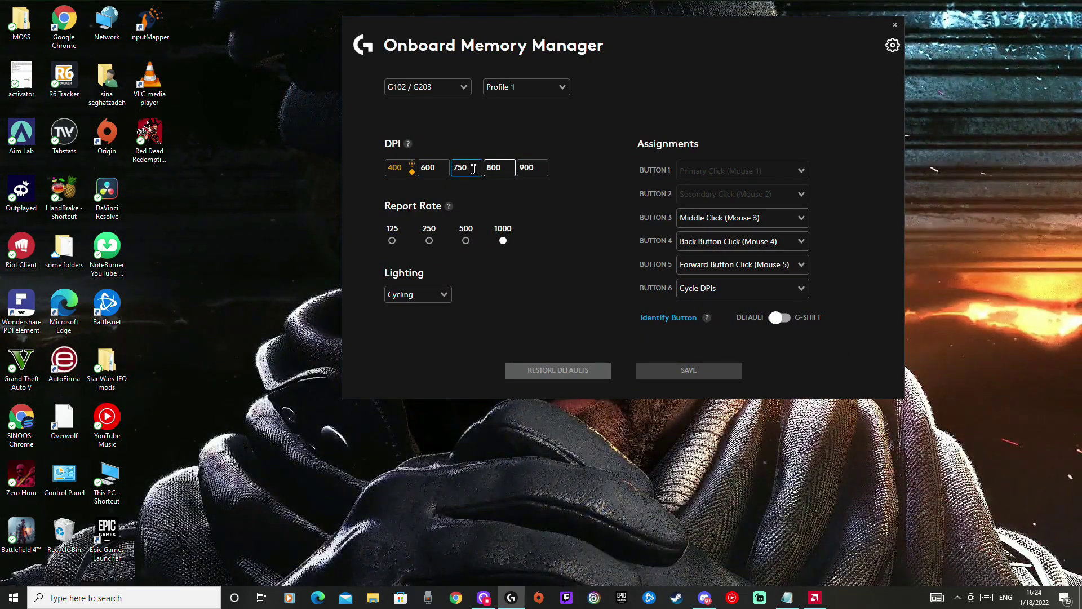
key(Tab)
double_click(537, 168)
key(BackSpace)
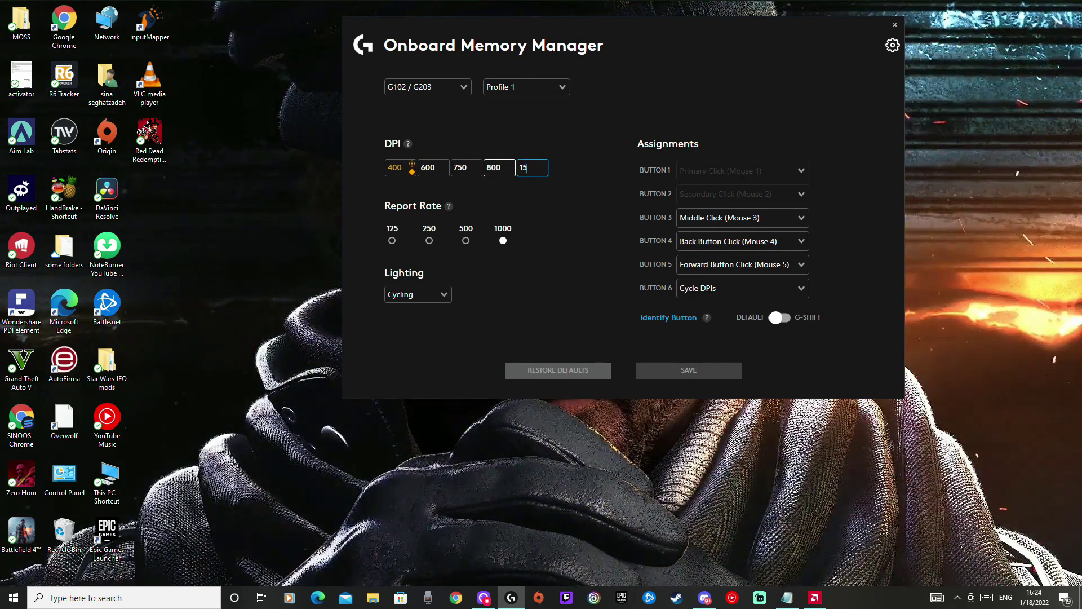
text(25)
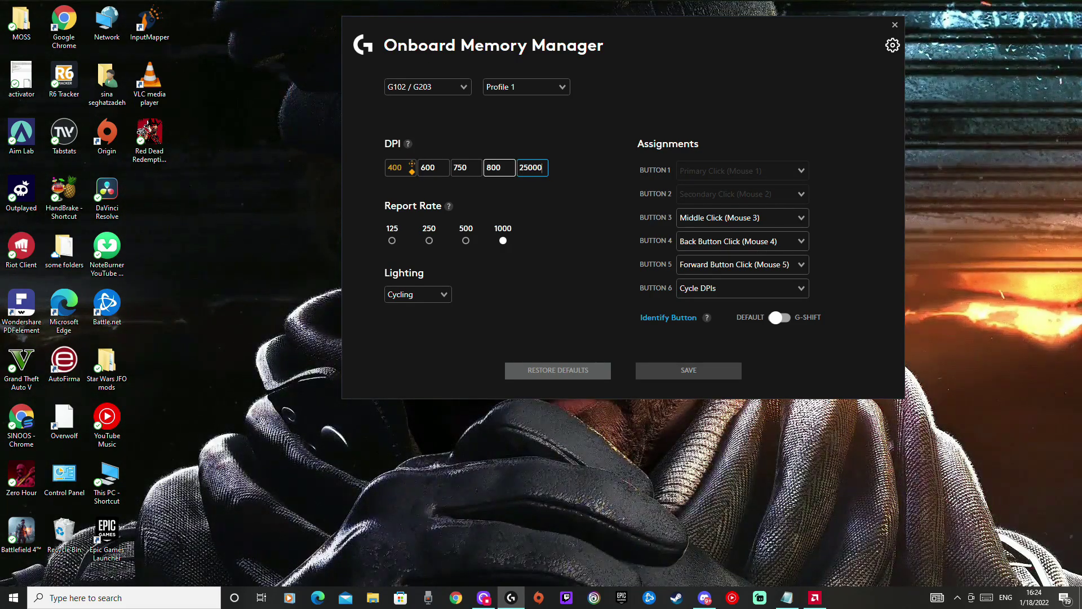
text(00)
click(508, 169)
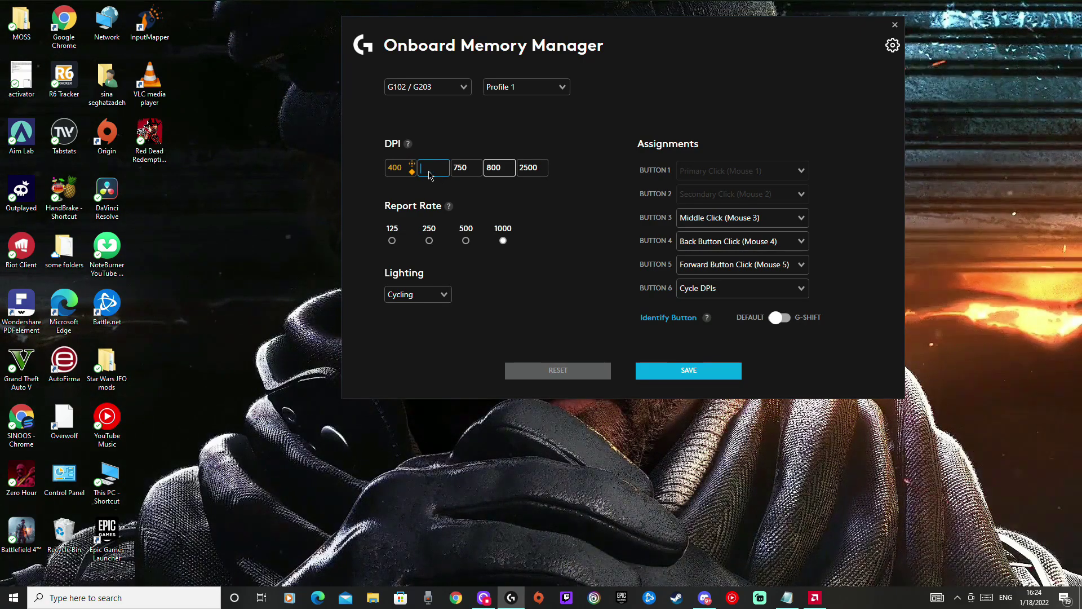
key(BackSpace)
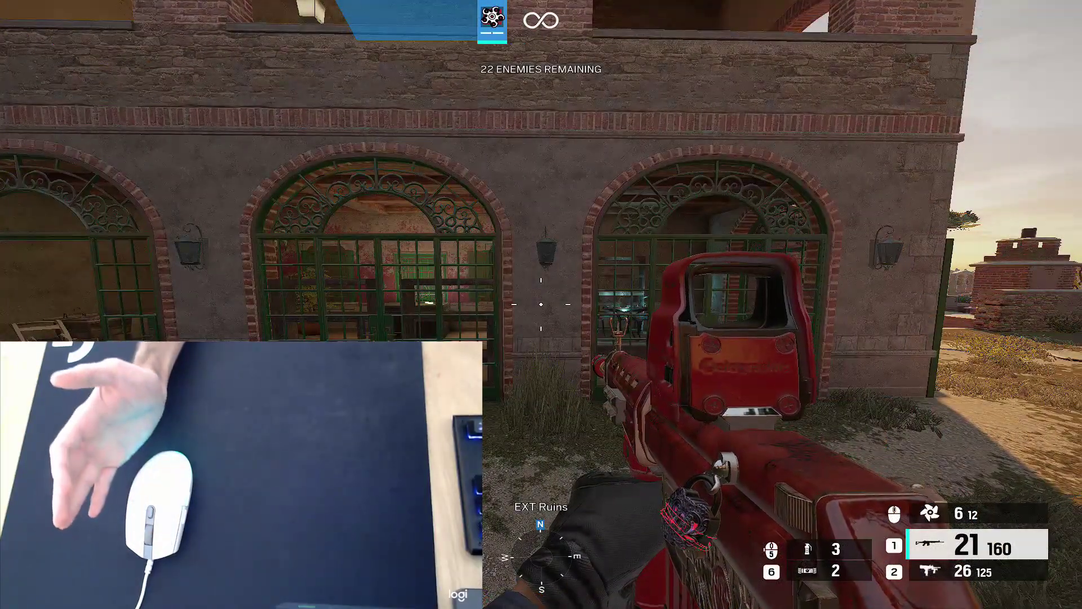
Set the mouse sensitivity to 10 in the game's control options, check the ADS sensitivity values, and apply the changes
key(Escape)
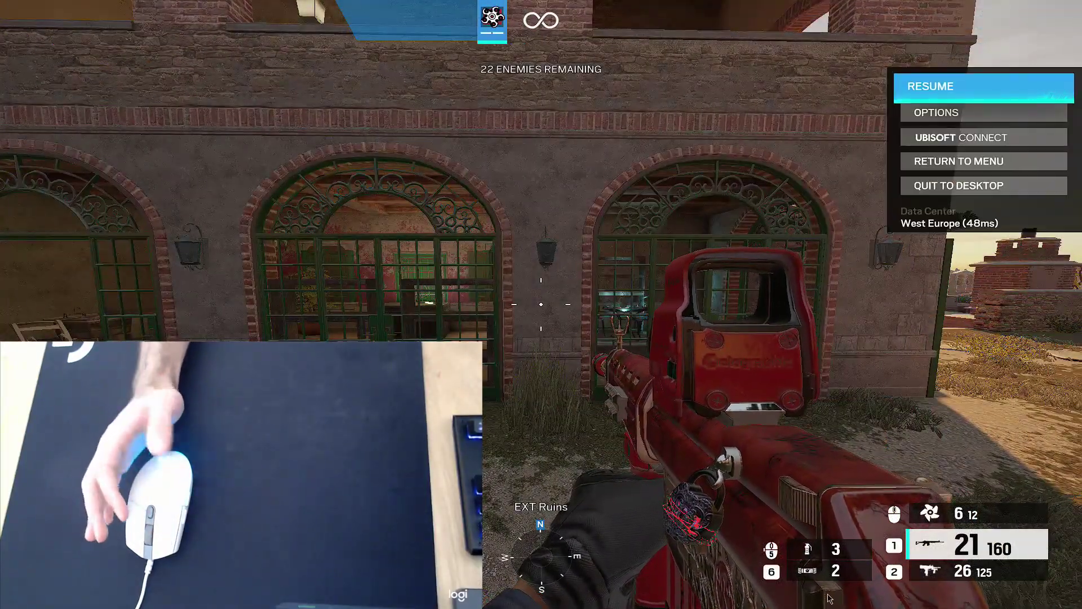
click(925, 113)
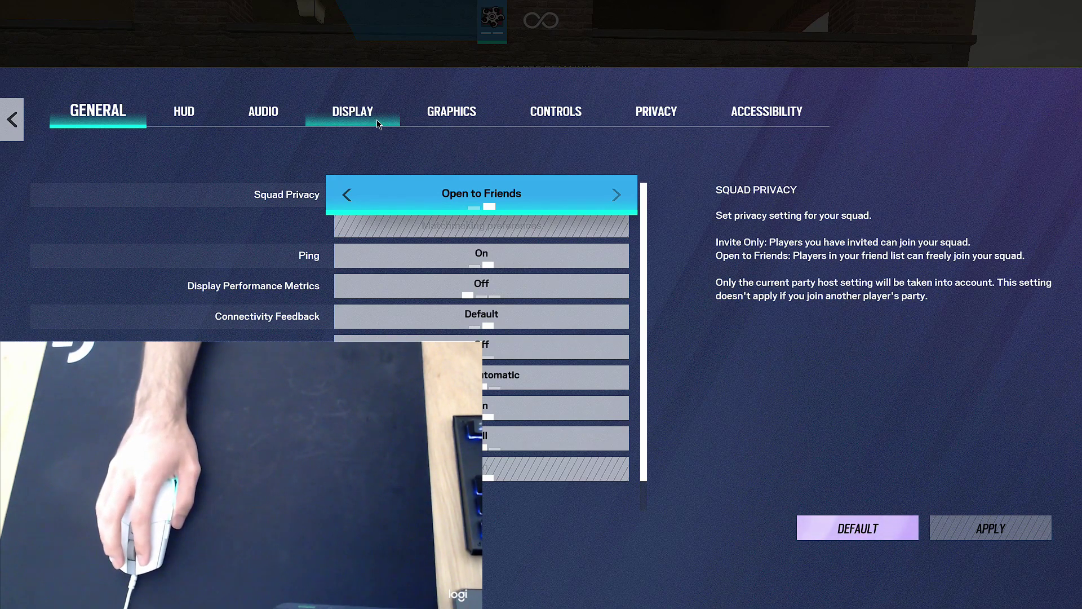
click(556, 112)
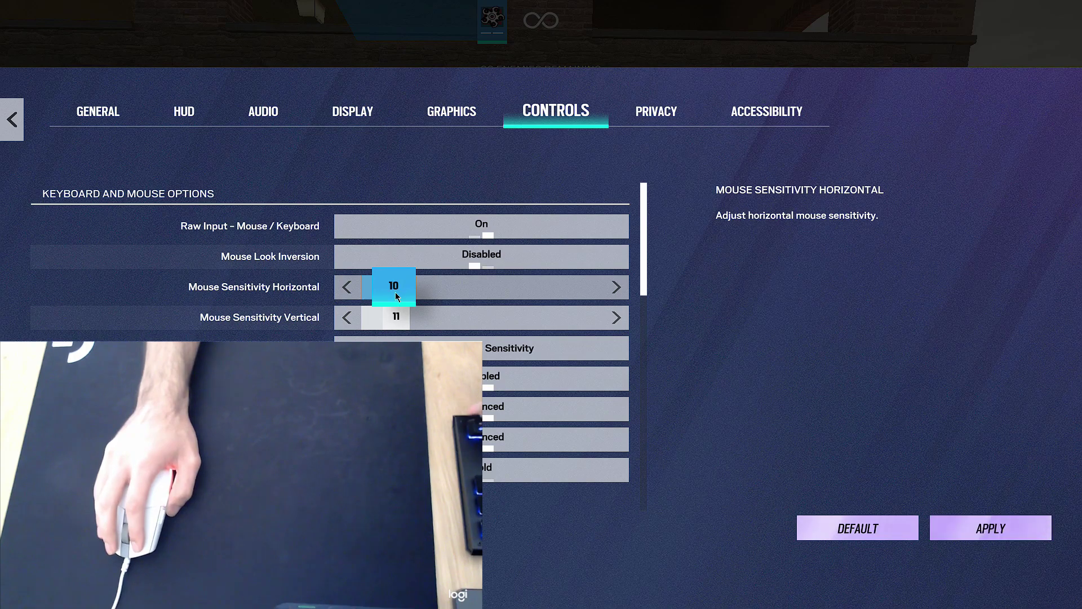
click(397, 348)
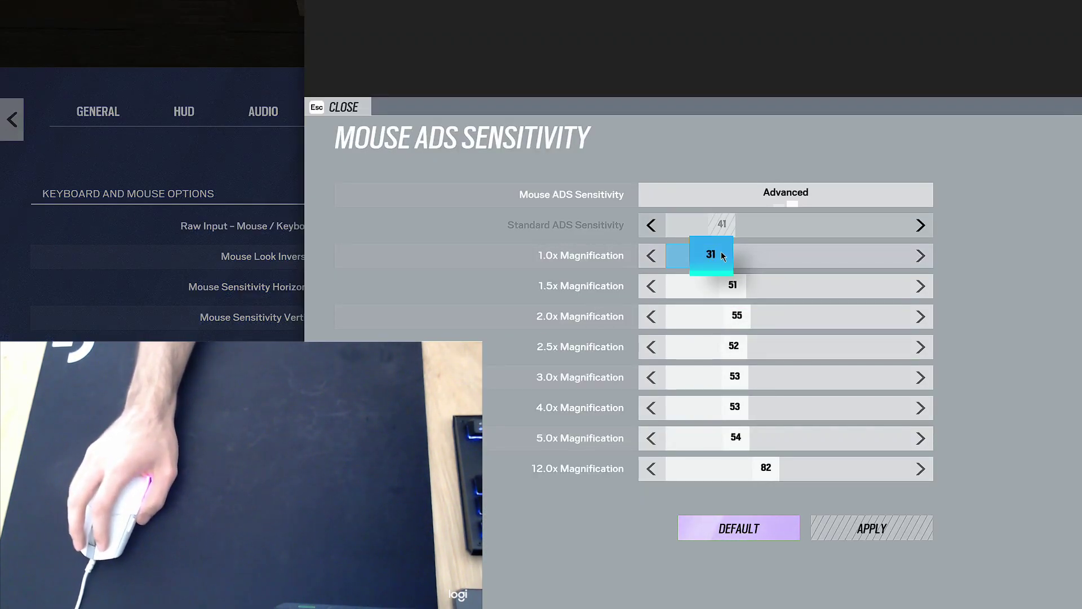
key(Escape)
key(Escape)
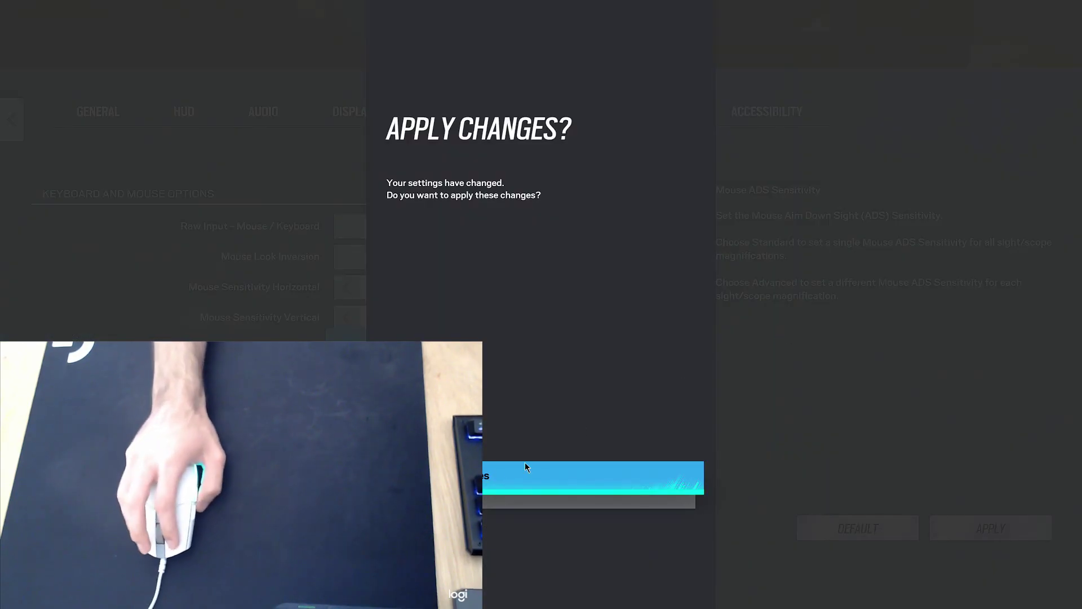
click(517, 472)
key(Escape)
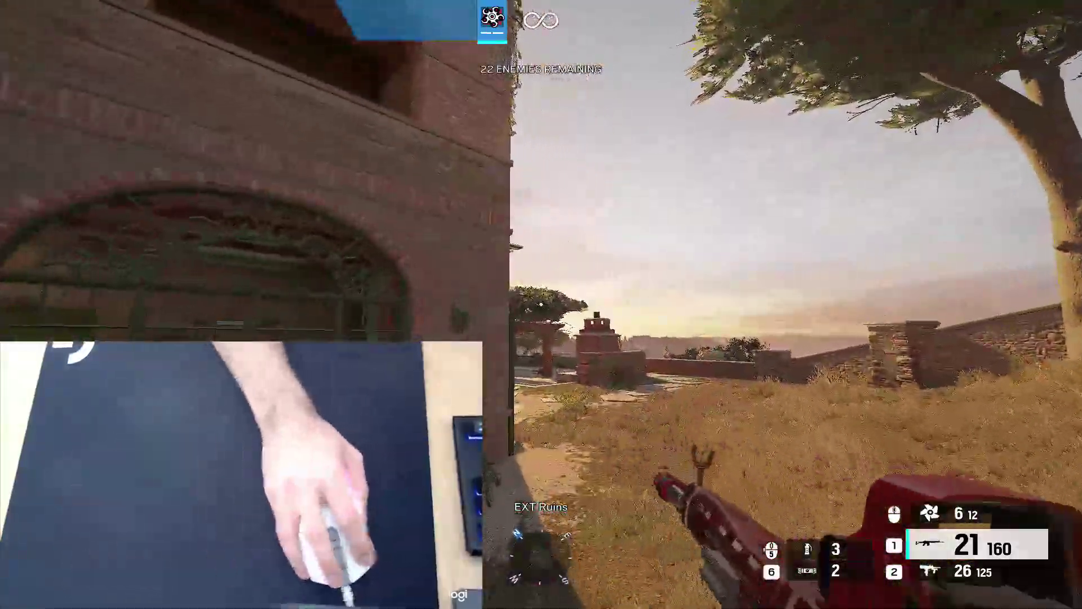
Test the mouse sensitivity in the match by turning, aiming down sights and firing outside the building
right_click(542, 304)
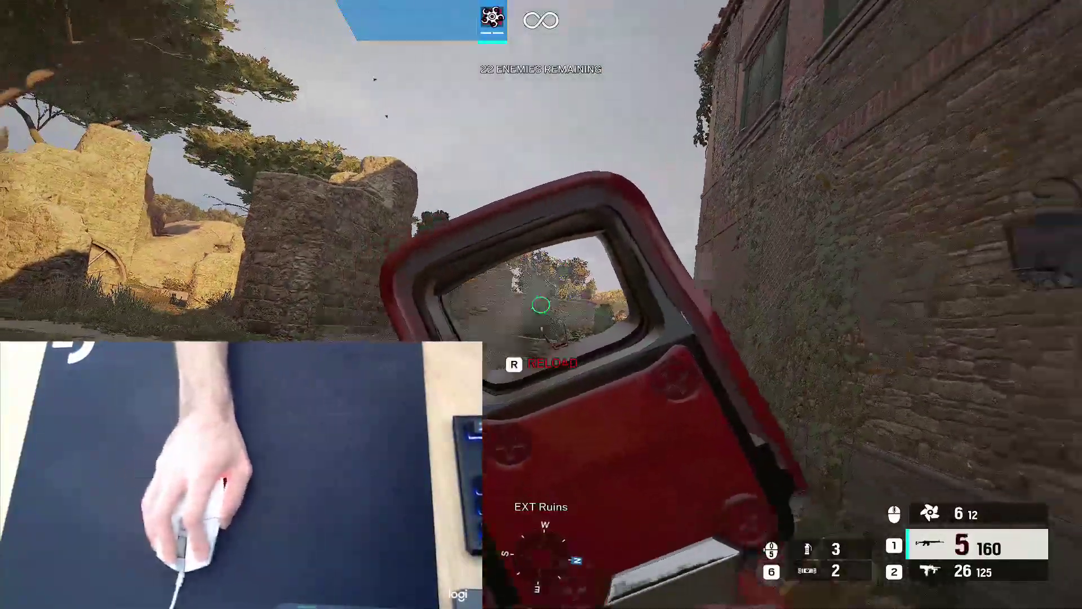
click(541, 304)
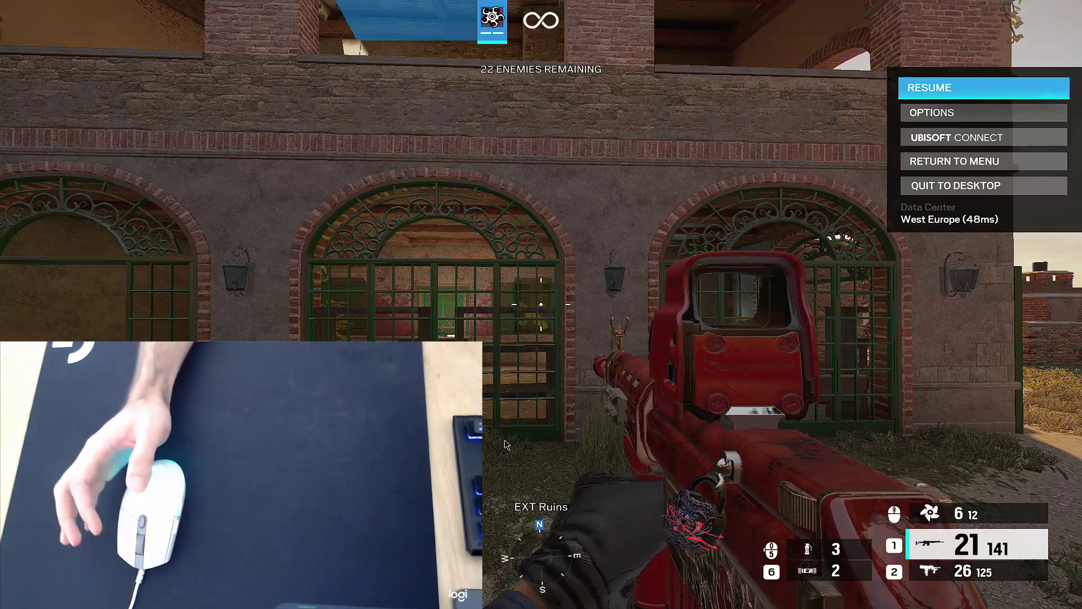
Switch to Onboard Memory Manager to check the active DPI level, and return to the Rainbow Six Siege match
key(alt+Tab)
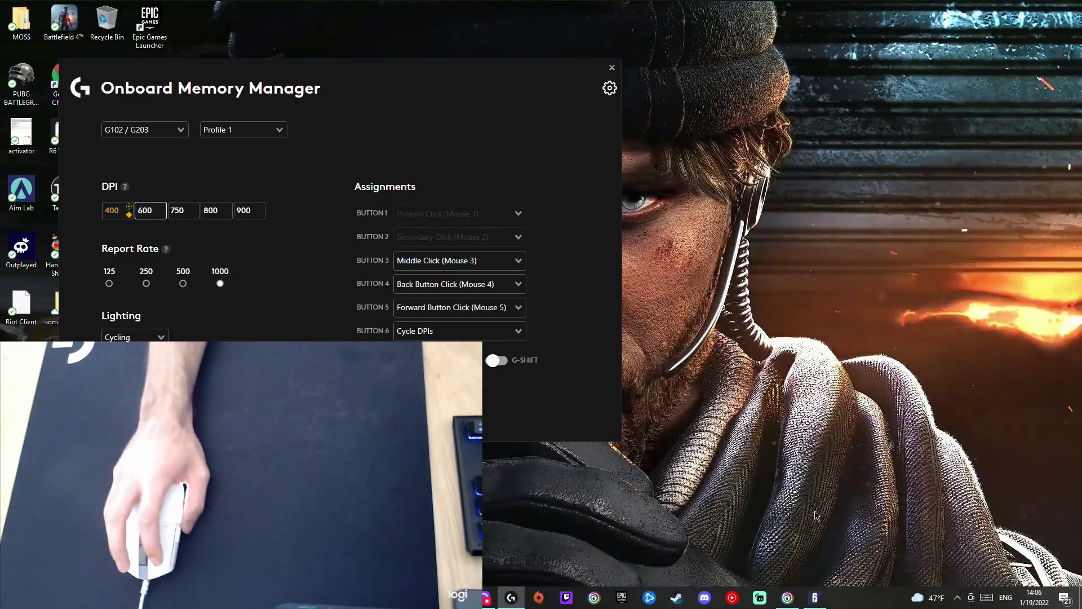
click(815, 597)
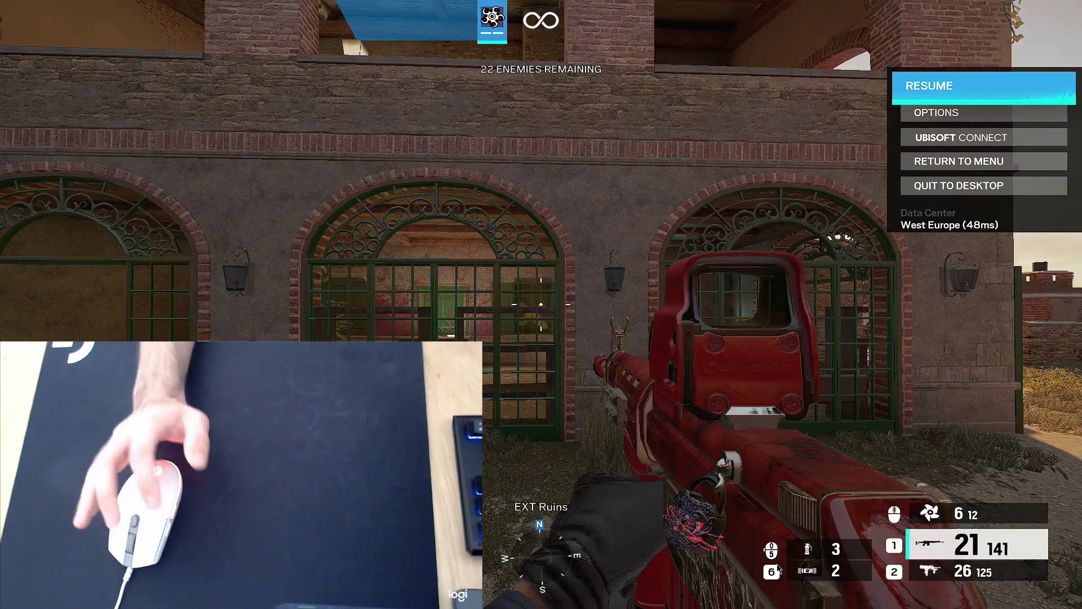
key(Escape)
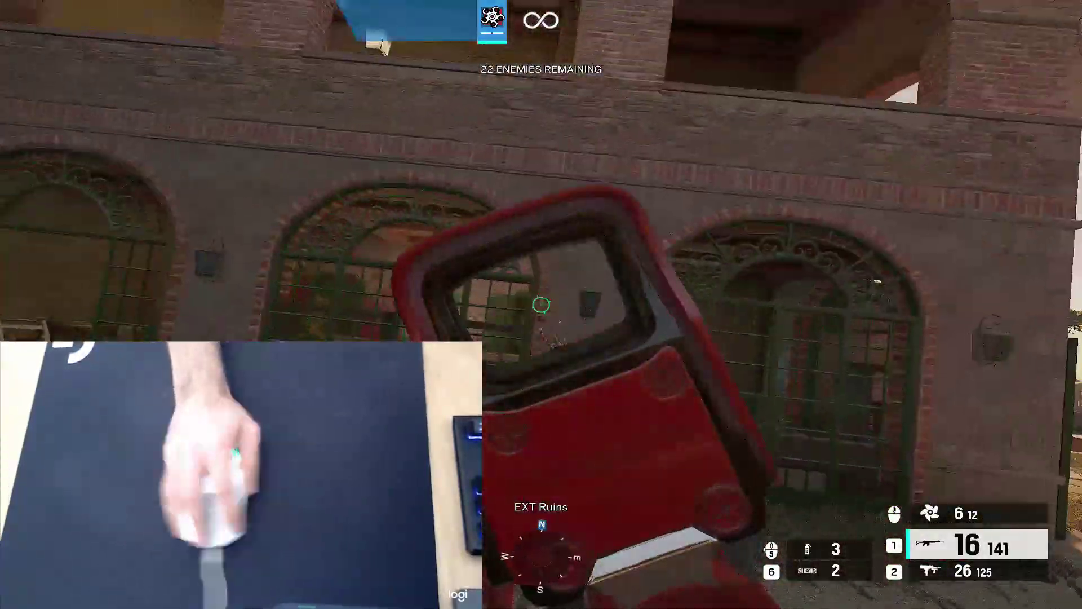
Aim down sights and fire again along the building to test tracking and recoil control
right_click(541, 305)
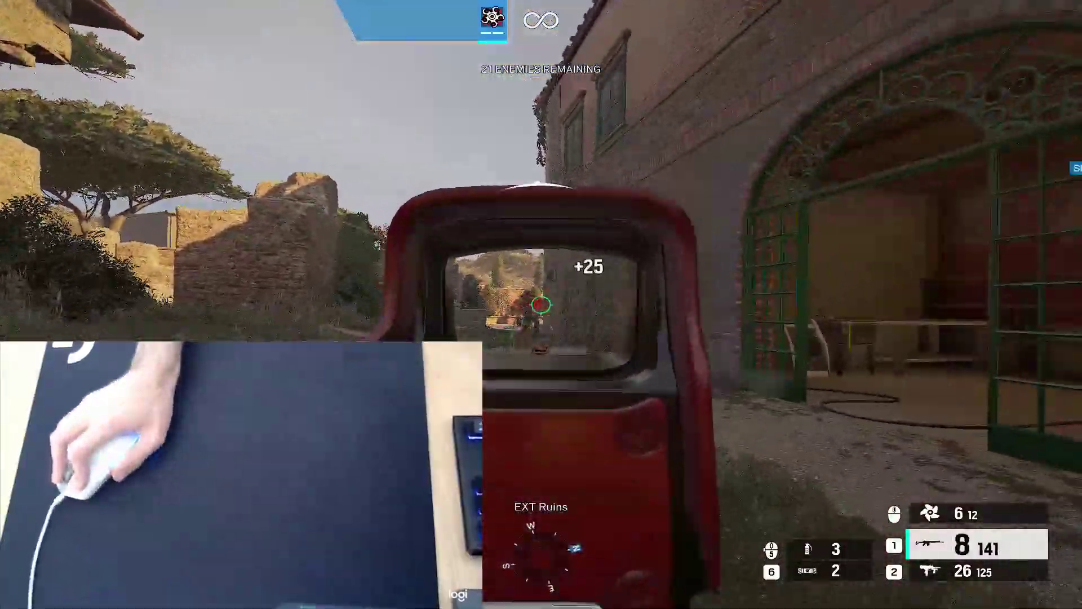
click(541, 304)
right_click(541, 304)
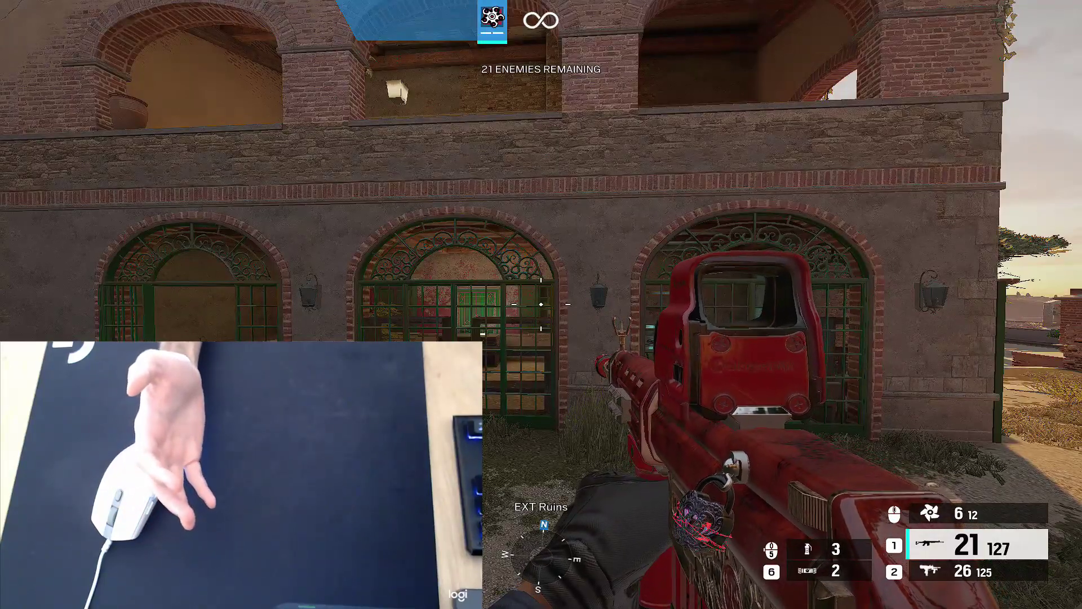
Review the horizontal and vertical mouse sensitivity and the ADS sensitivity for each magnification in the control options
key(Escape)
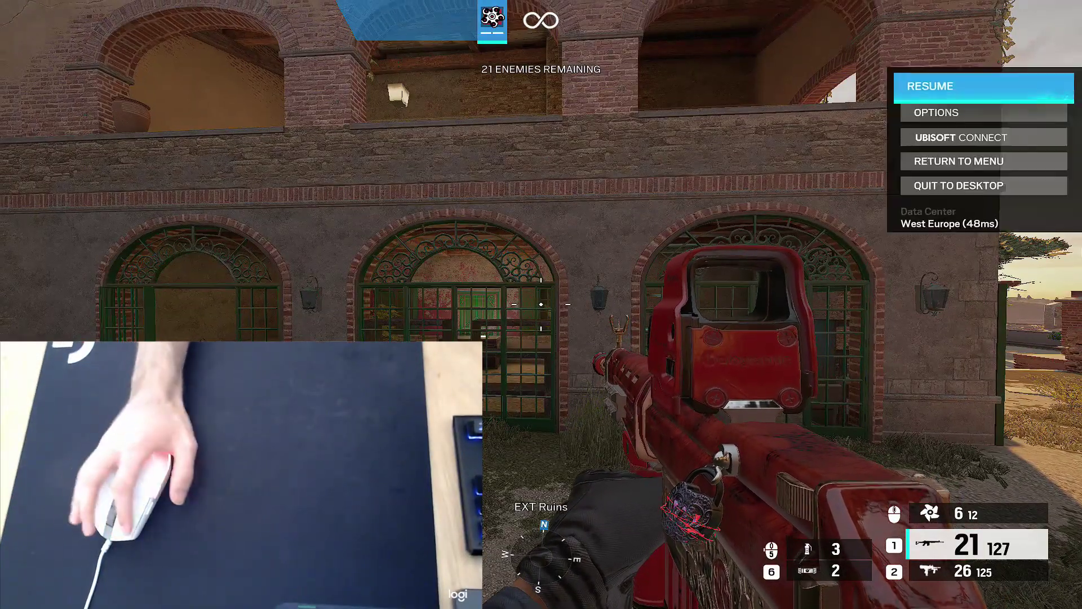
click(981, 92)
key(Escape)
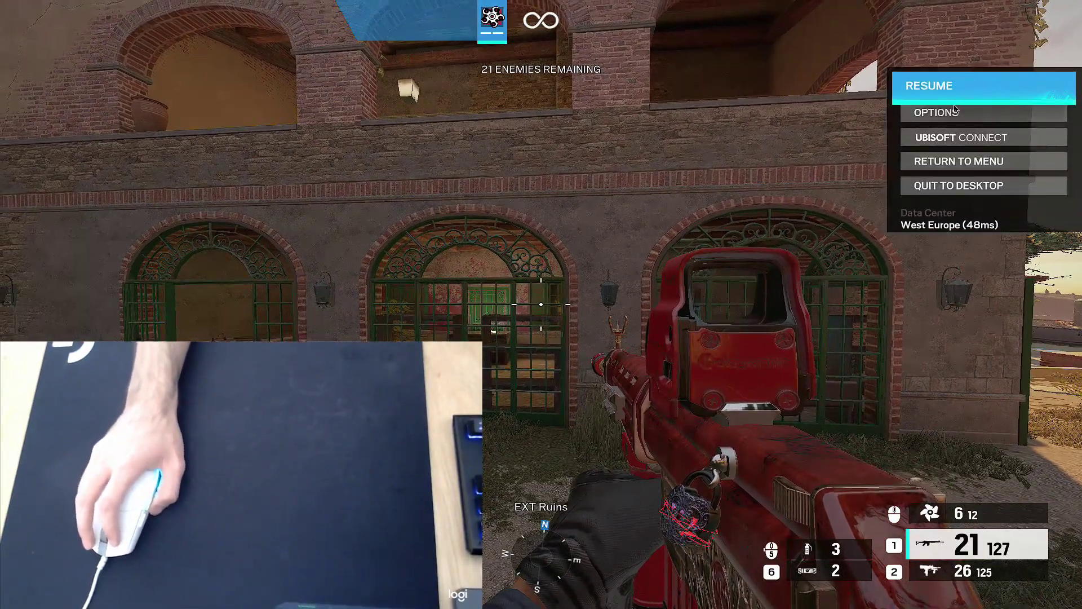
click(936, 112)
click(552, 115)
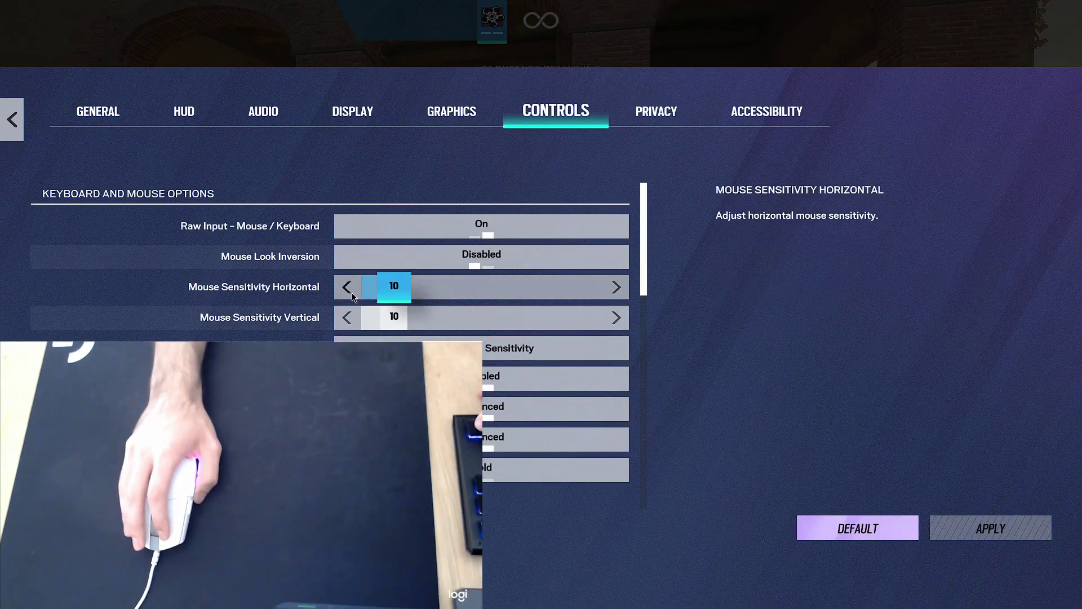
click(541, 347)
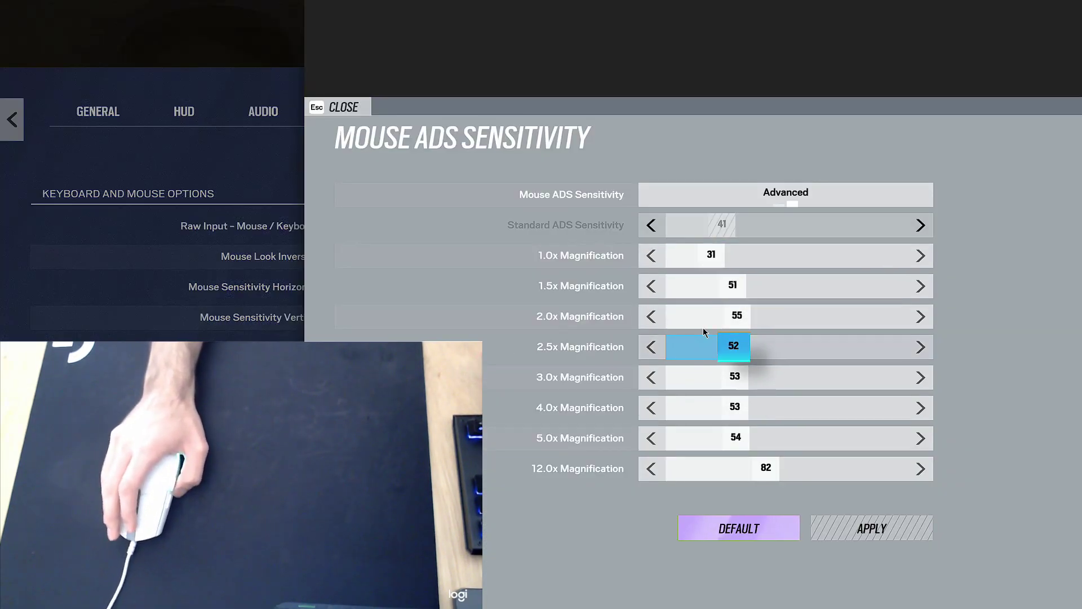
key(Escape)
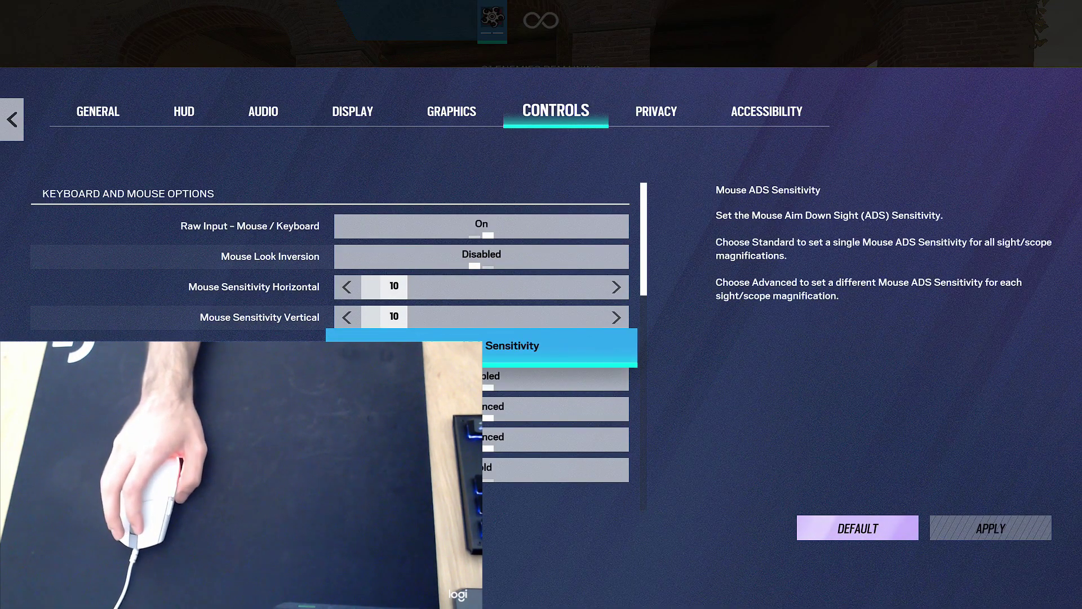
click(438, 348)
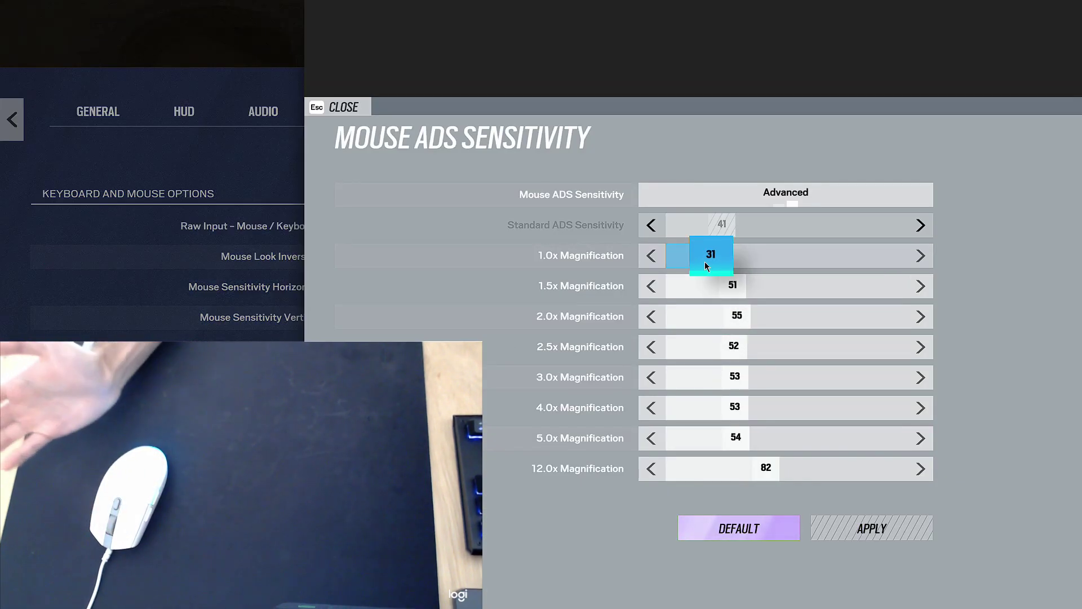
key(Escape)
key(Escape)
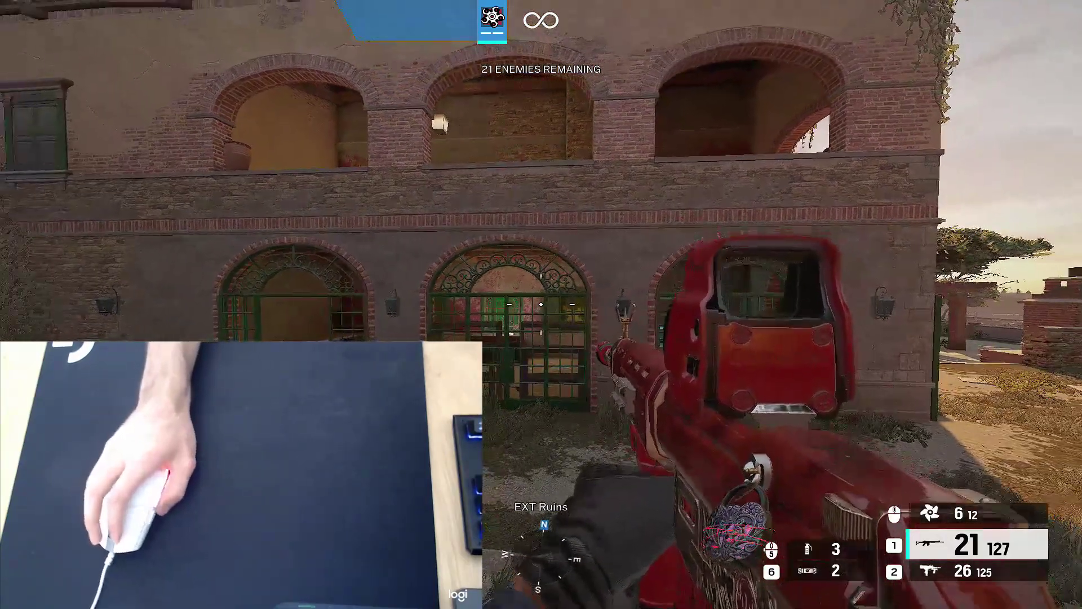
Pause the match, check the active DPI level in Onboard Memory Manager again, and return to Rainbow Six Siege
mouse_move(541, 304)
key(Escape)
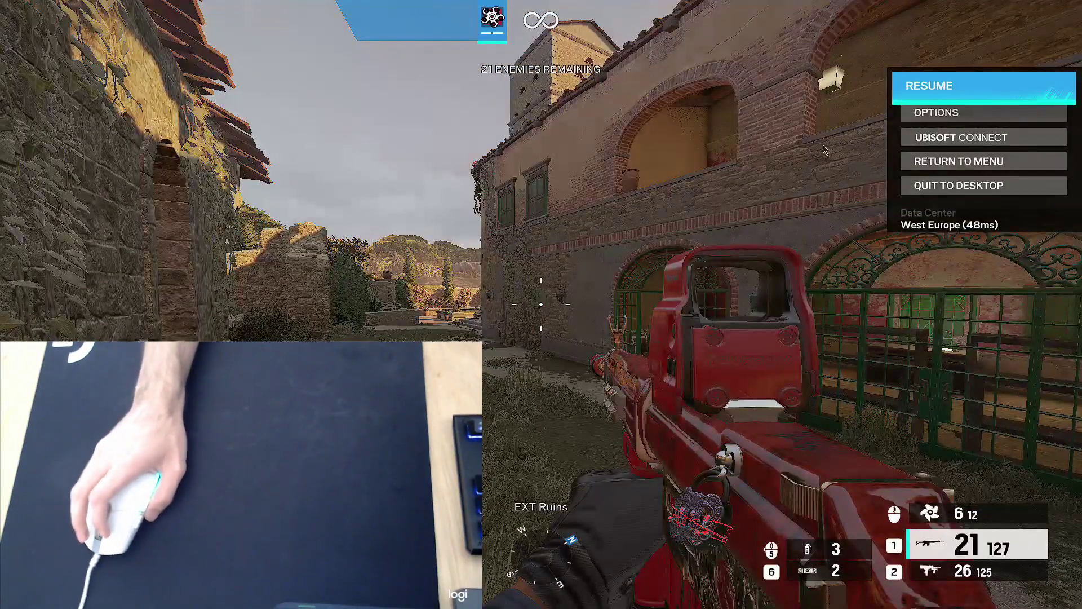
key(alt+Tab)
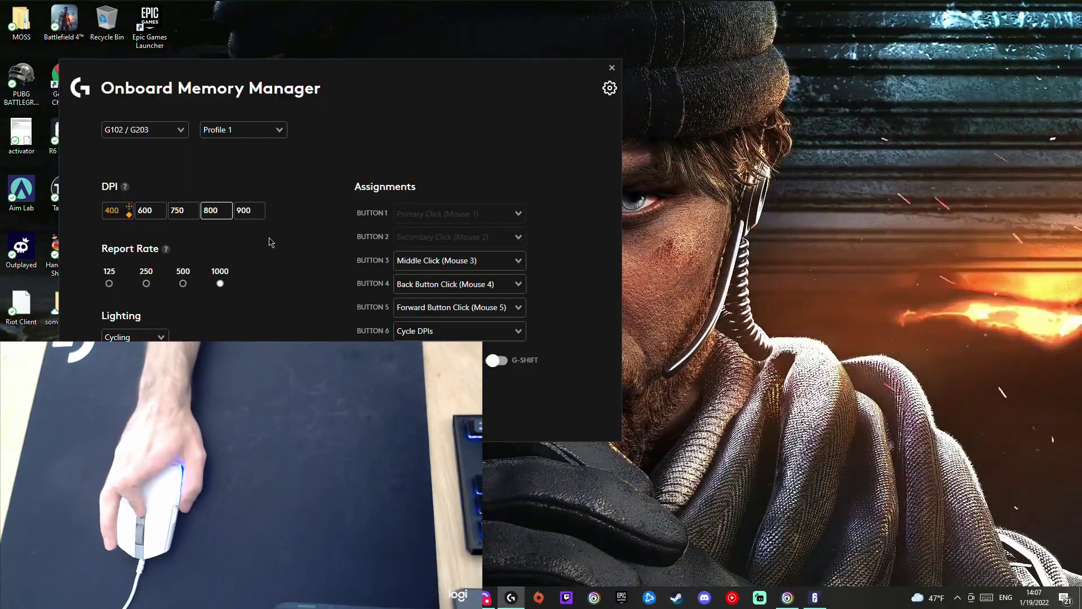
key(alt+Tab)
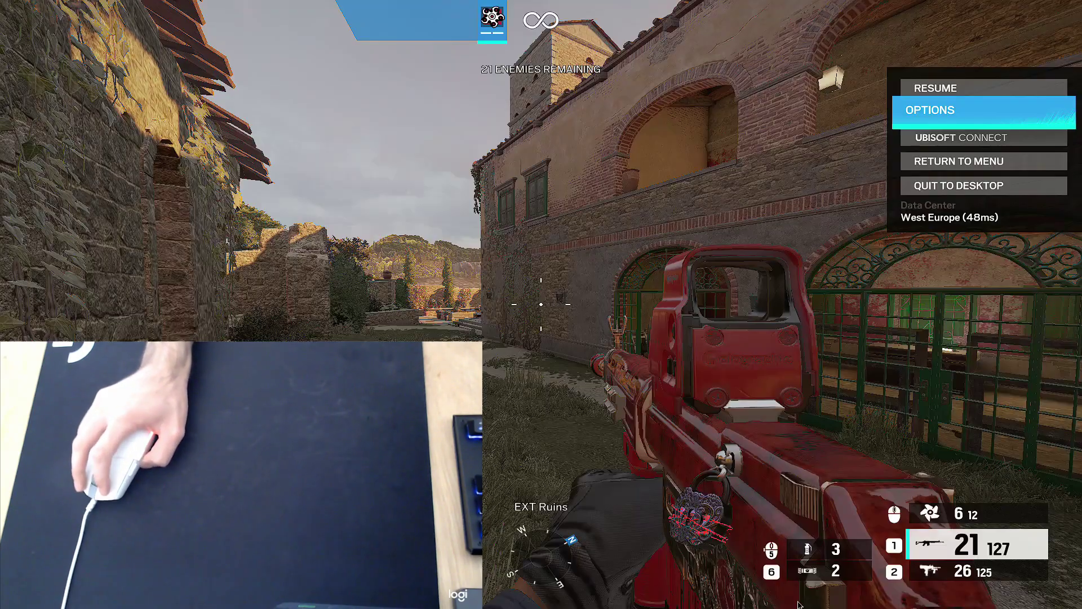
Set both the horizontal and vertical mouse sensitivity to 17 in the control options, apply the changes and leave the options
click(959, 111)
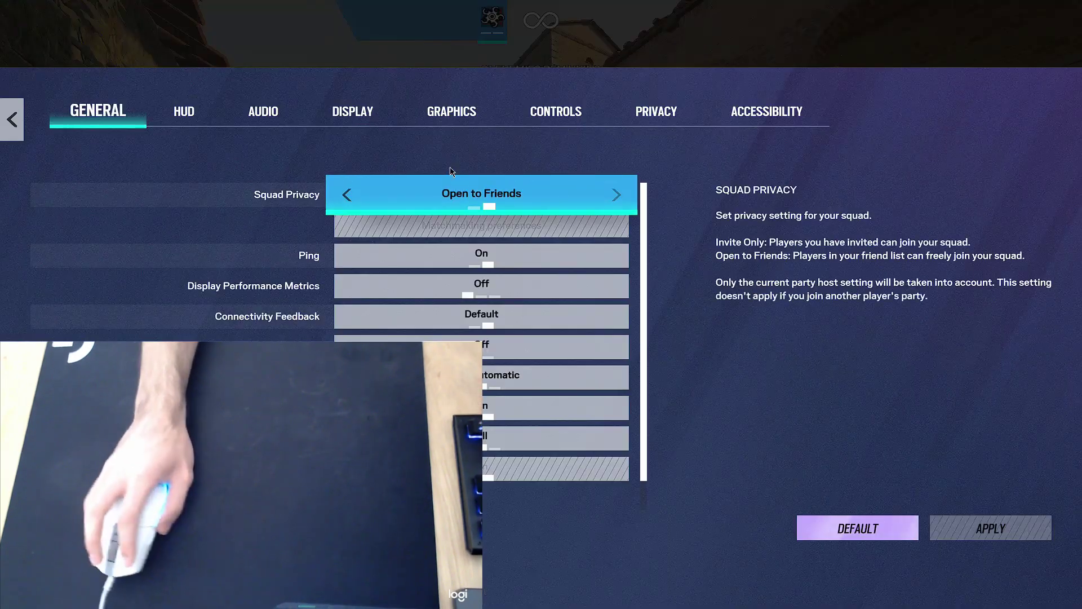
click(538, 115)
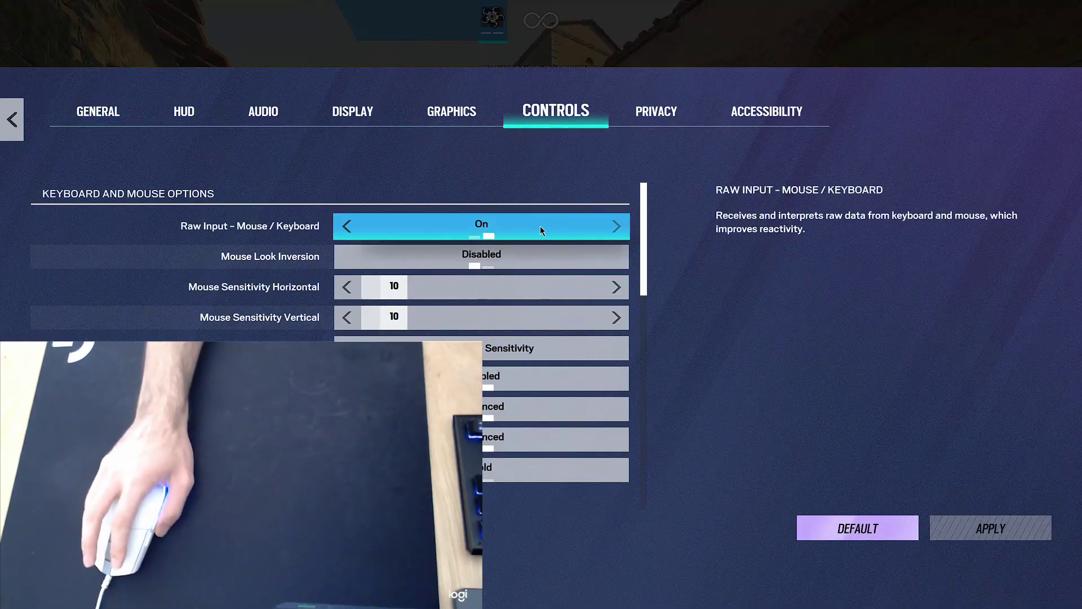
click(410, 291)
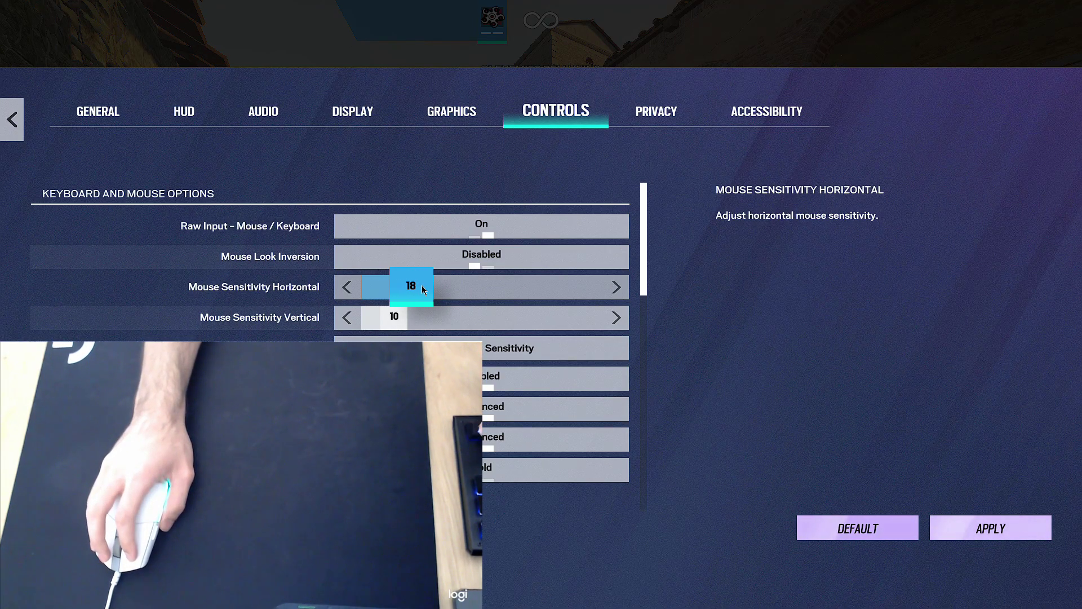
scroll(414, 310, down, 1)
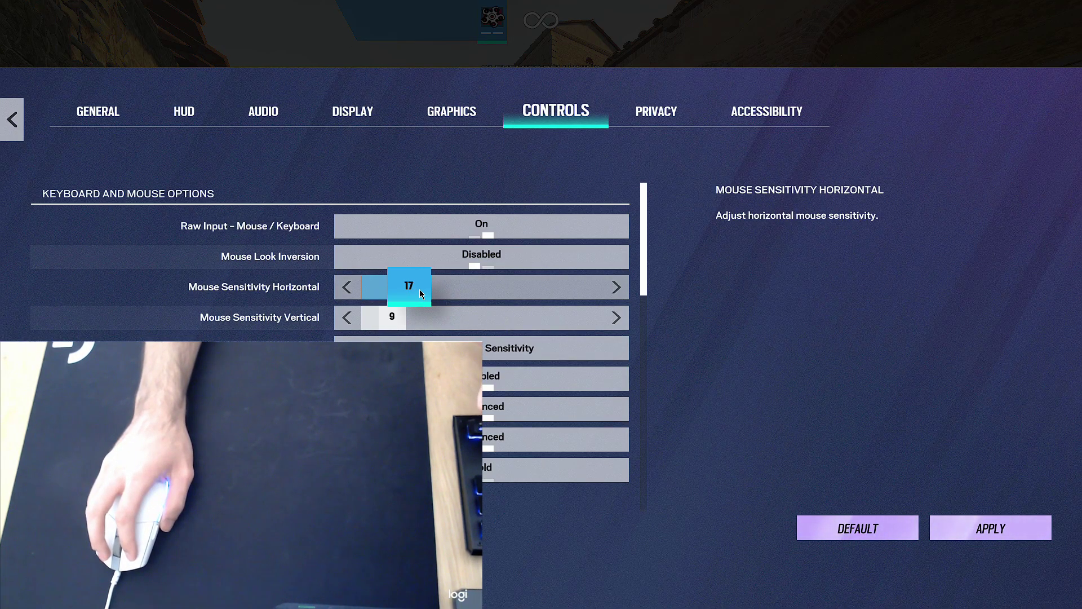
scroll(419, 292, down, 2)
scroll(411, 321, up, 2)
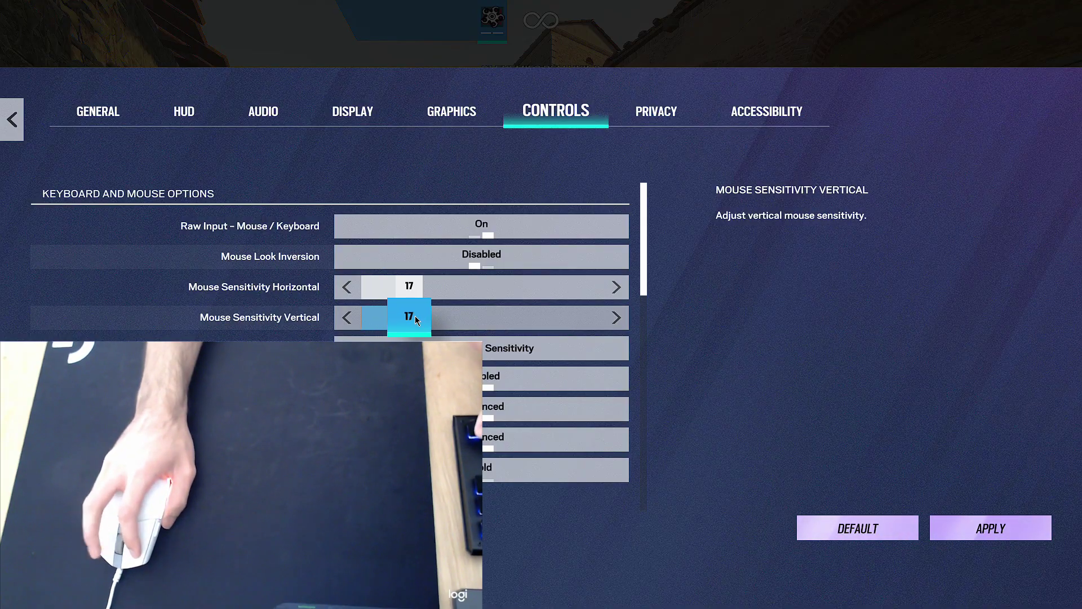
click(957, 524)
key(Escape)
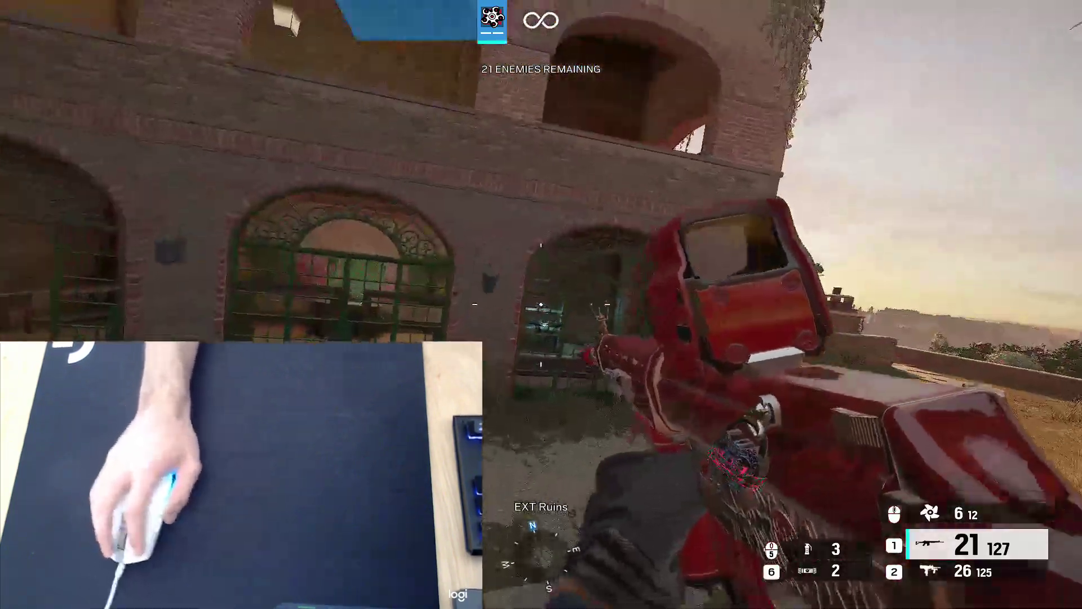
Aim down sights repeatedly while turning between the building and the ruins to test the mouse sensitivity
right_click(541, 304)
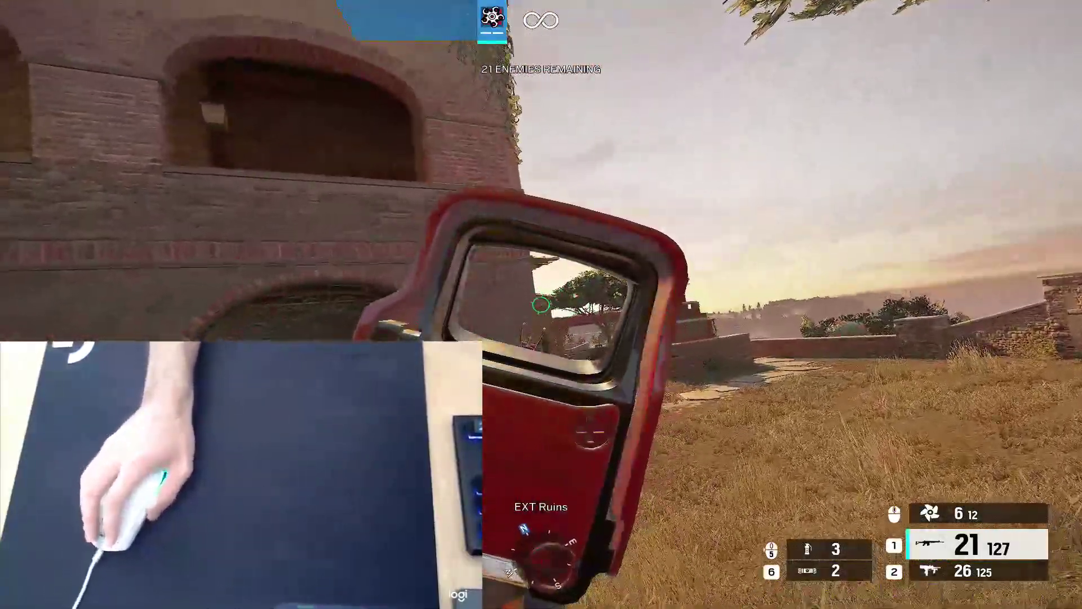
right_click(542, 304)
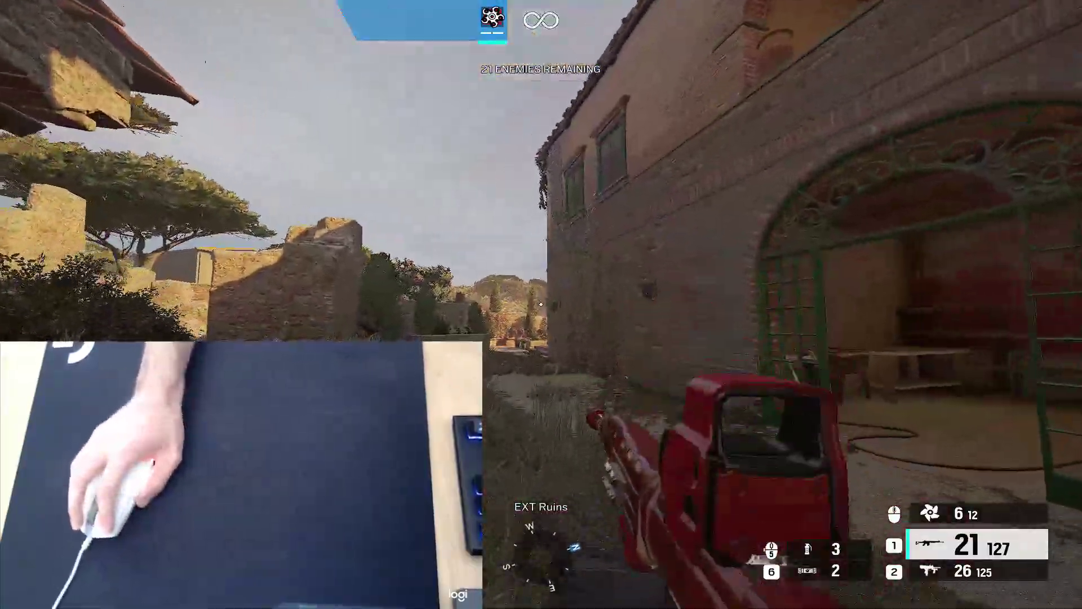
right_click(541, 305)
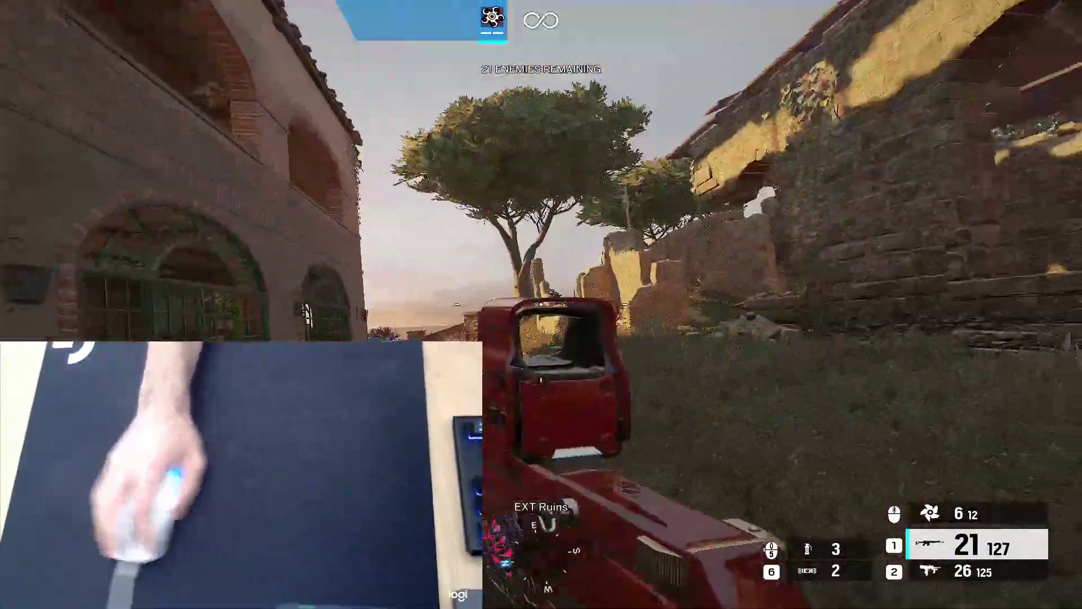
right_click(541, 304)
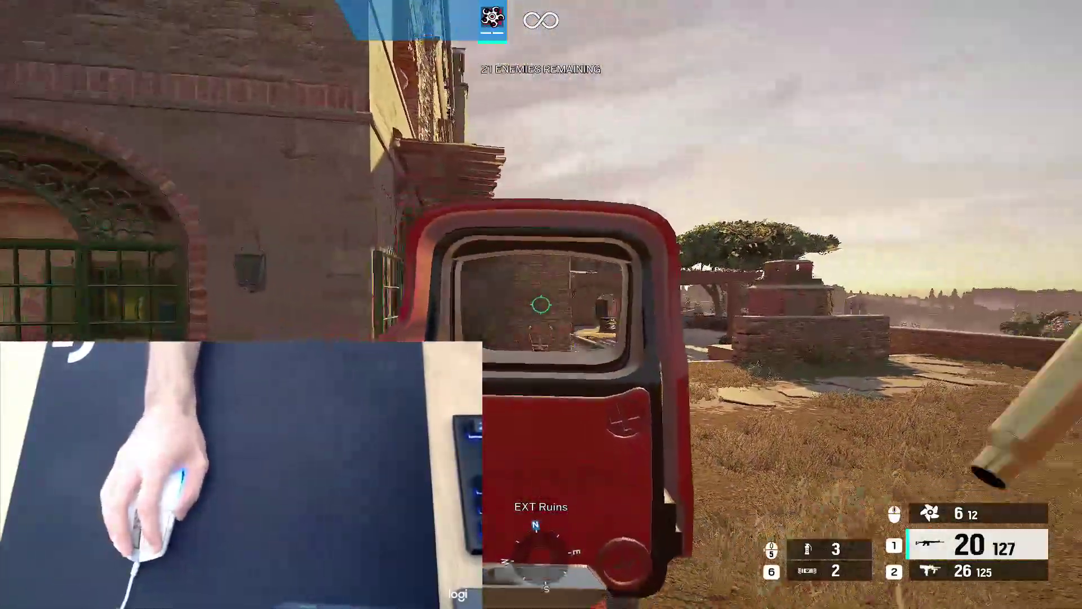
Fire bursts through the sight along the building to test recoil control, reload the rifle and sidestep along the facade
click(541, 304)
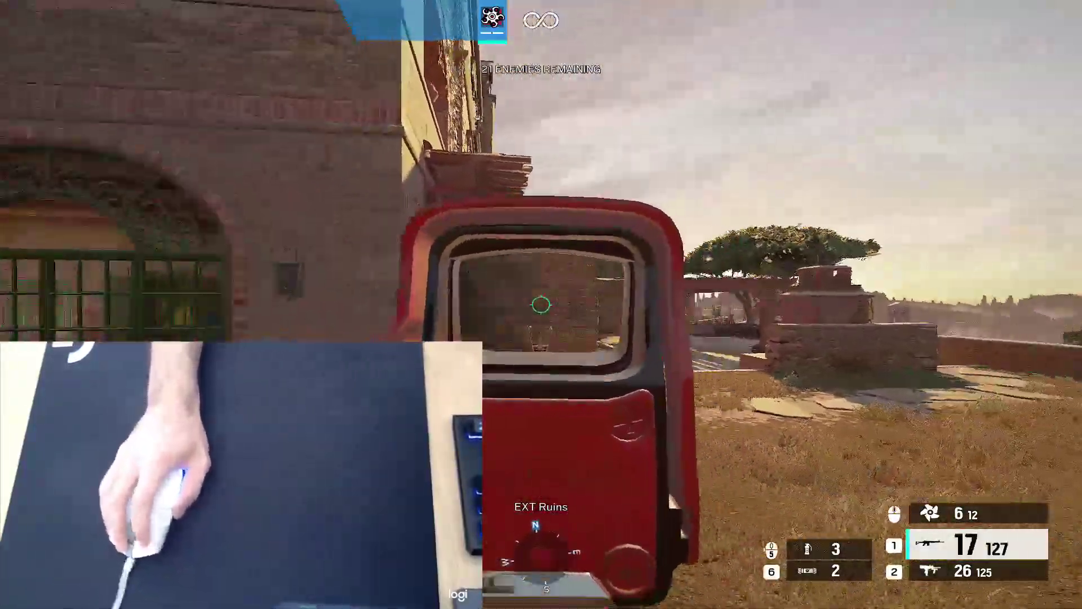
click(541, 304)
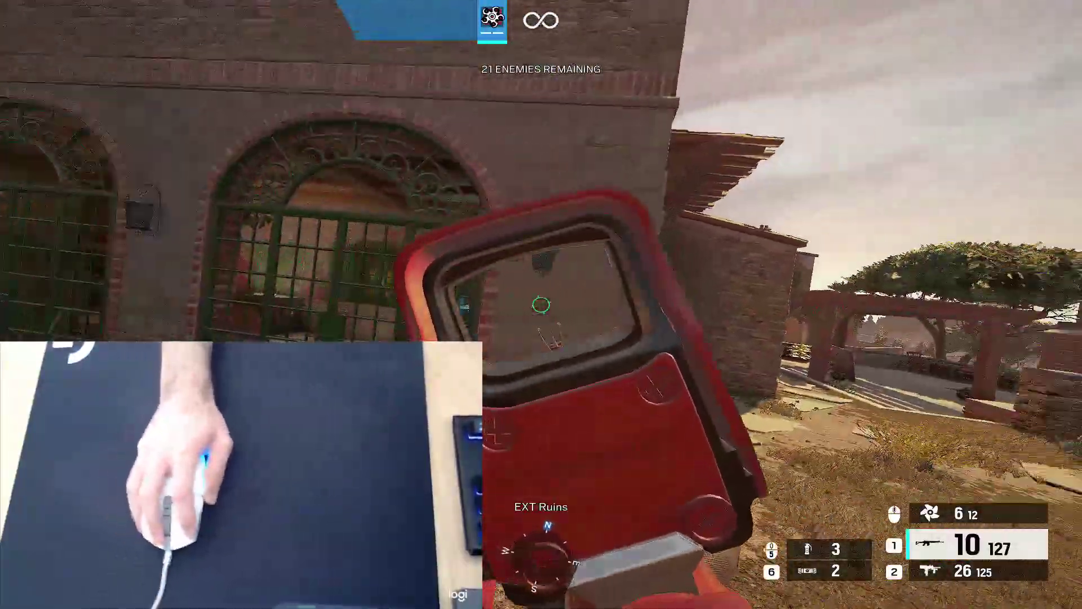
key(r)
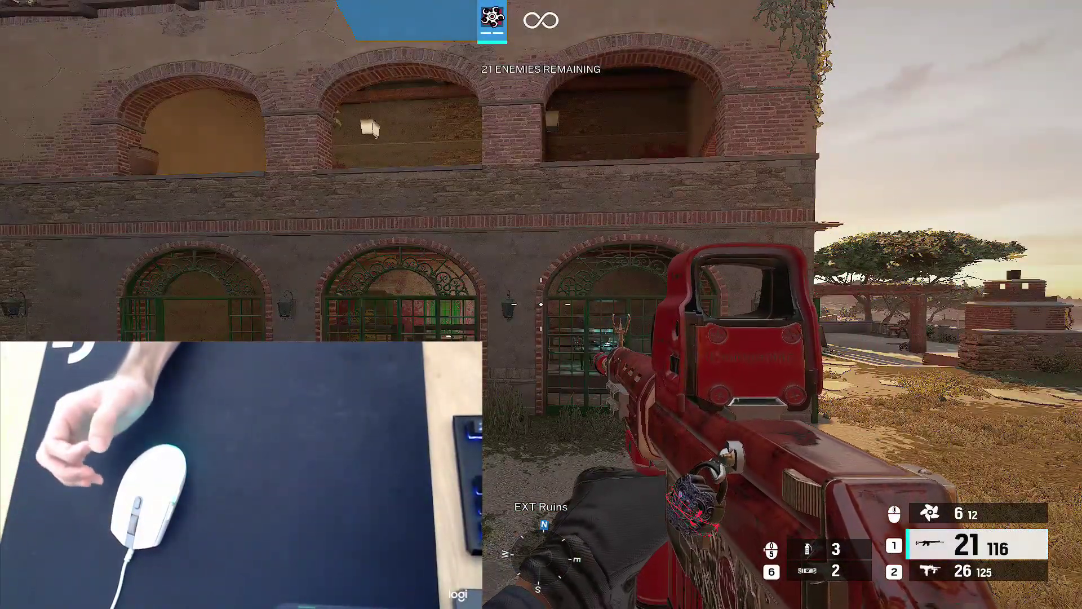
key(a)
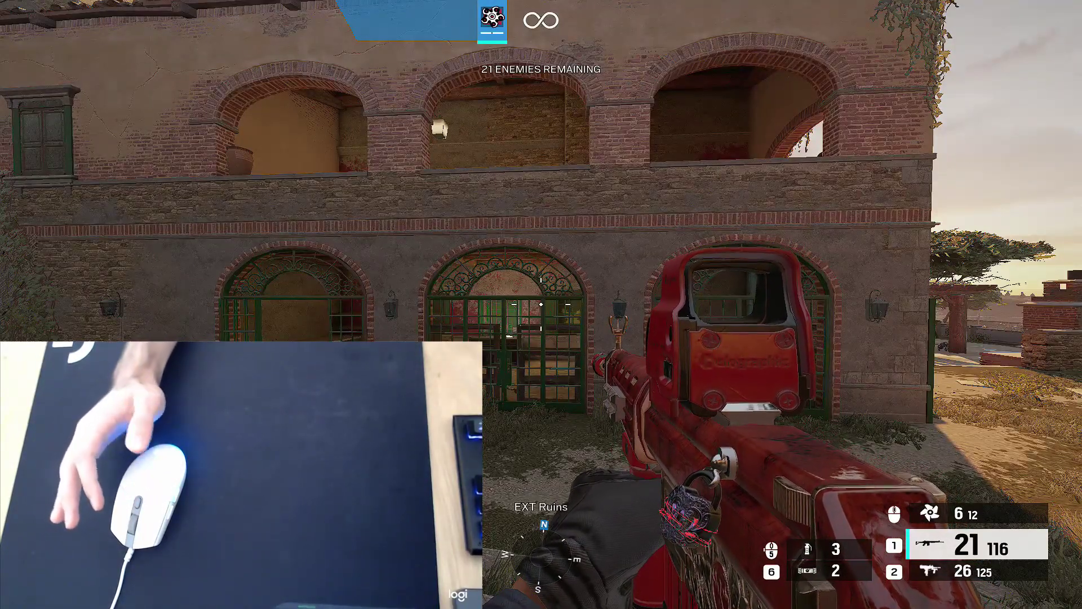
Pause the match, check the active DPI in Onboard Memory Manager, and review the horizontal and vertical mouse sensitivity in the game's control options
key(Escape)
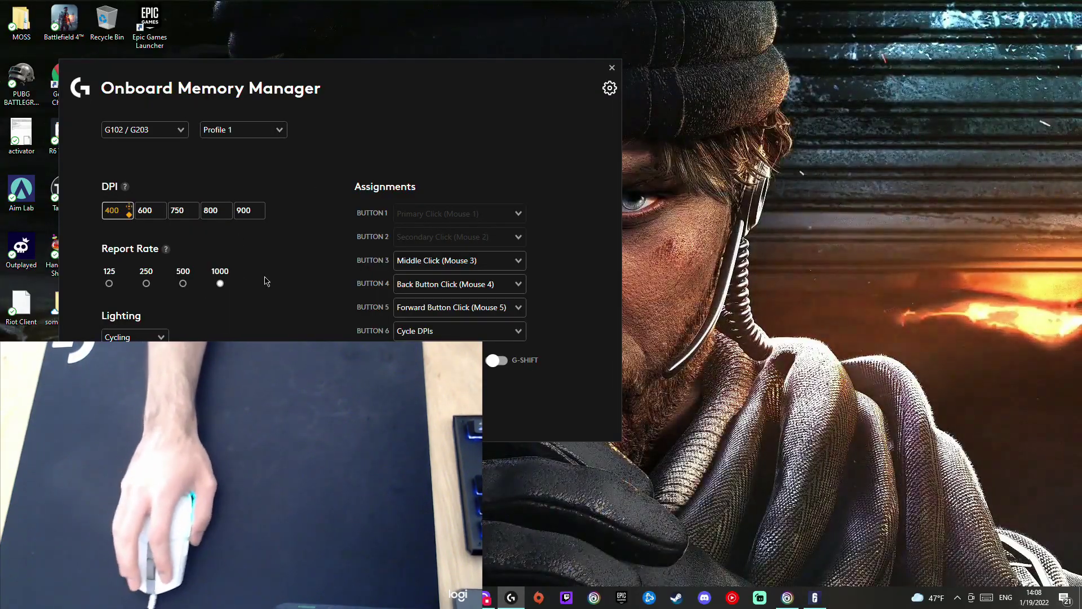
click(815, 598)
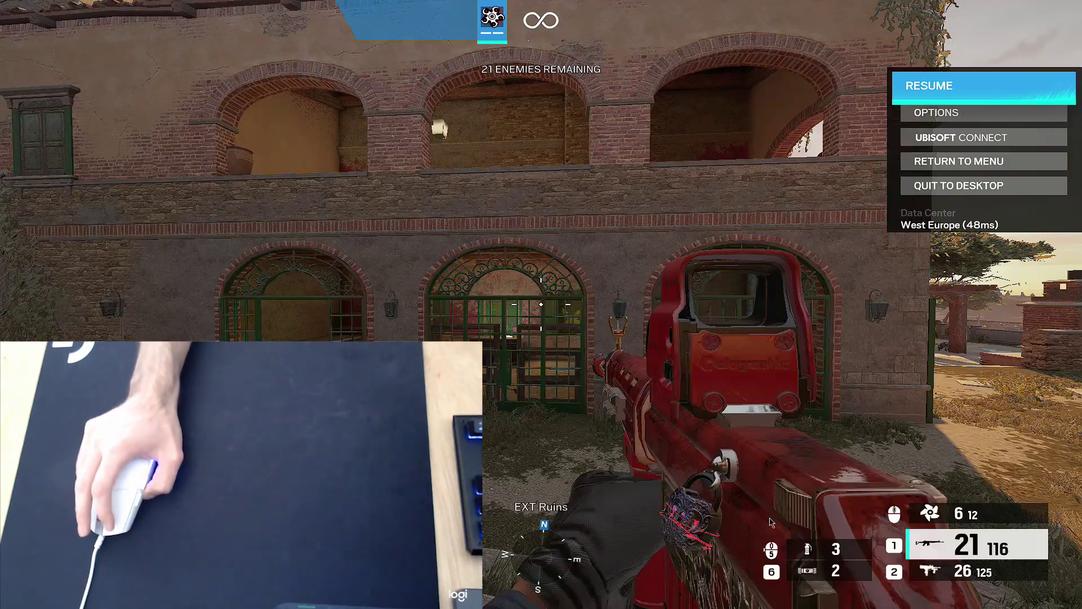
click(927, 116)
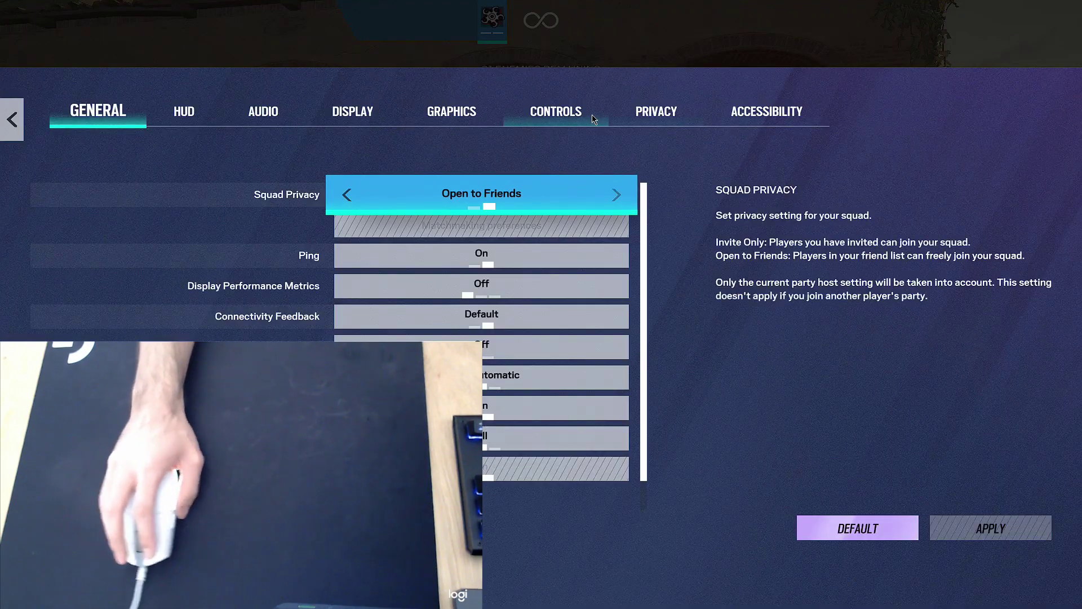
click(583, 116)
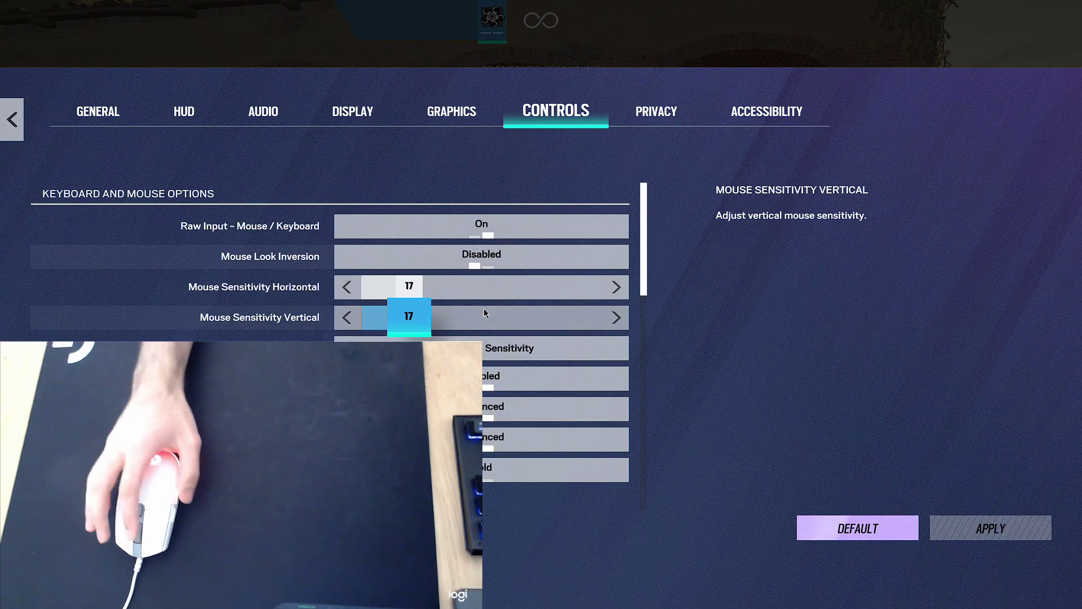
key(Escape)
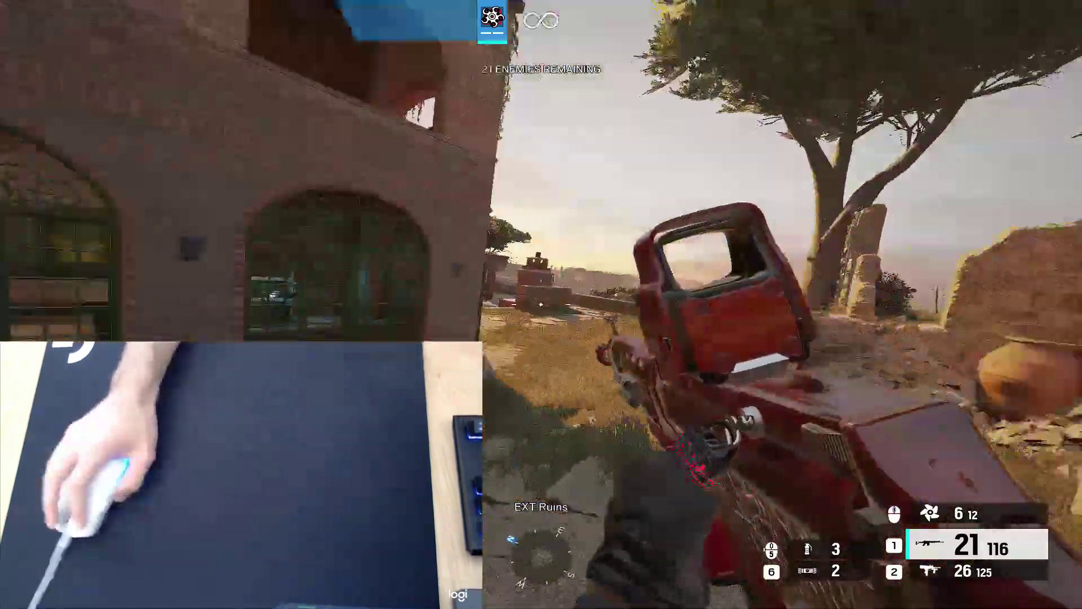
Resume sensitivity testing by aiming down sights at the building's arched windows and releasing the aim
right_click(541, 304)
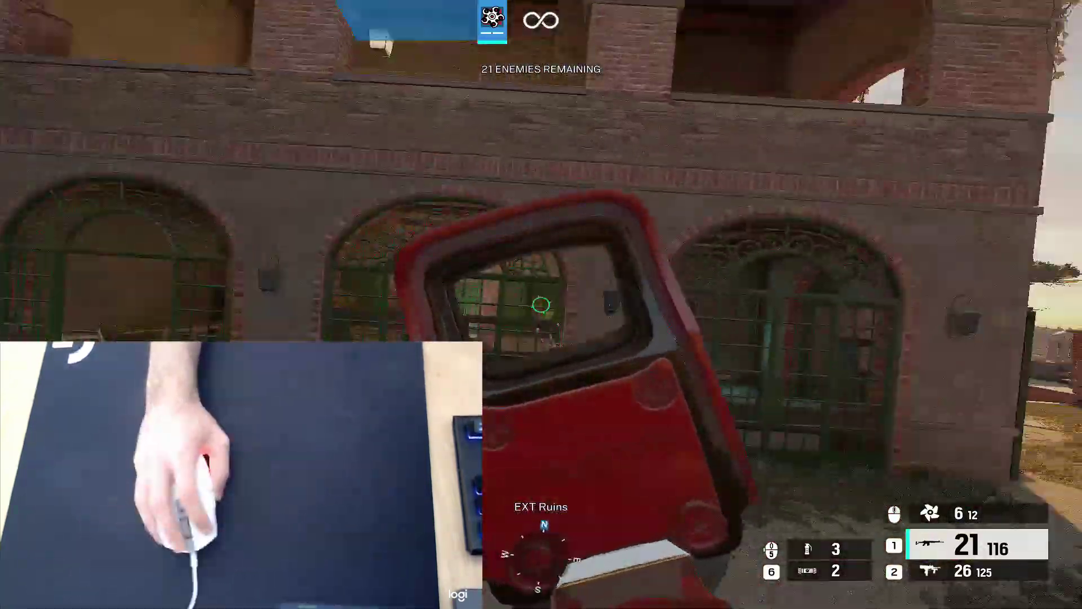
right_click(542, 304)
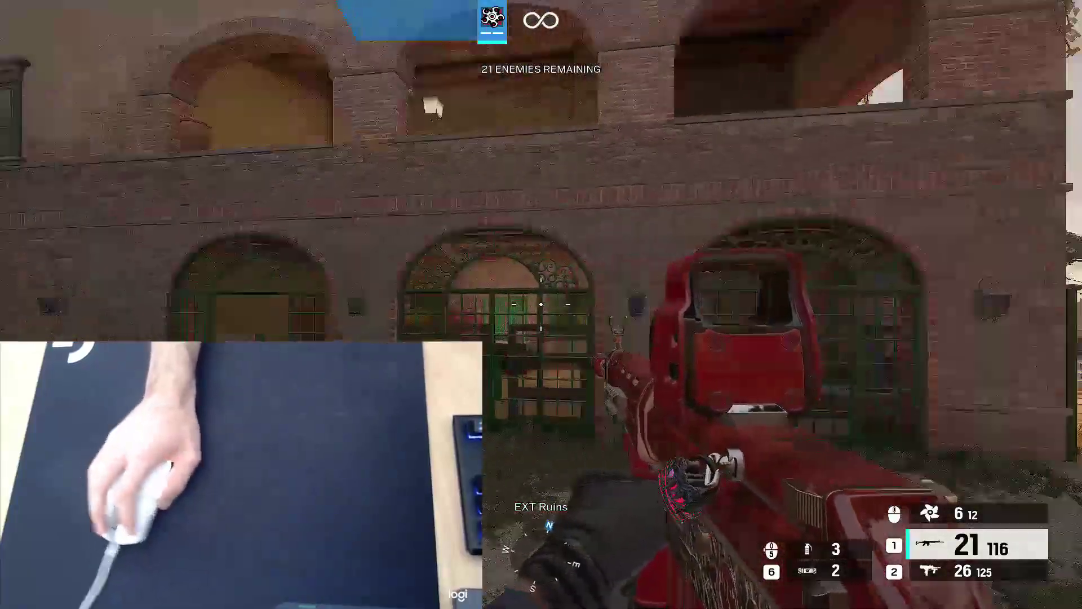